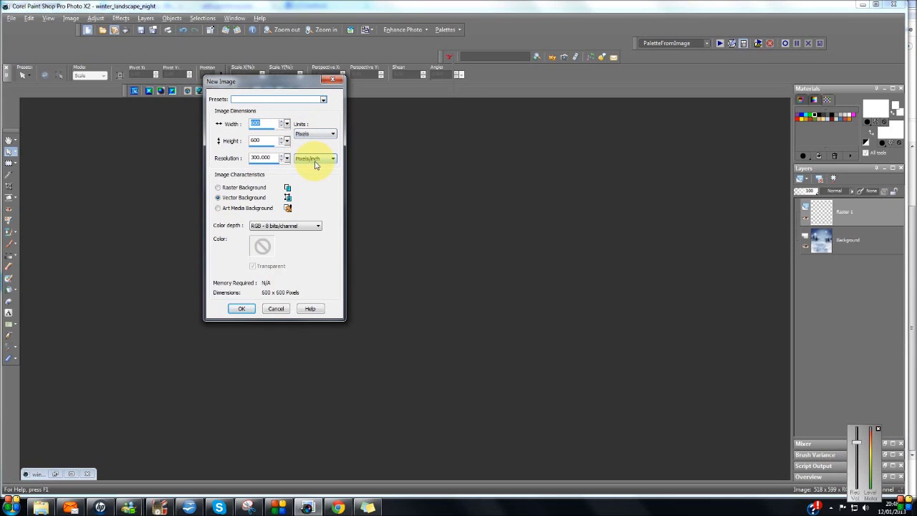
# Create a 600 x 600 pixel image at 300 pixels/inch with a vector background and flood fill it with black
pyautogui.click(241, 308)
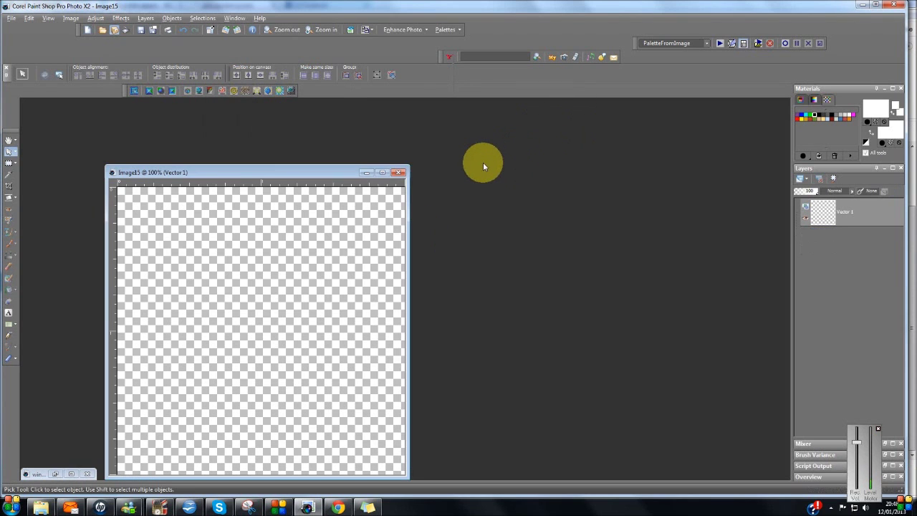
pyautogui.click(381, 174)
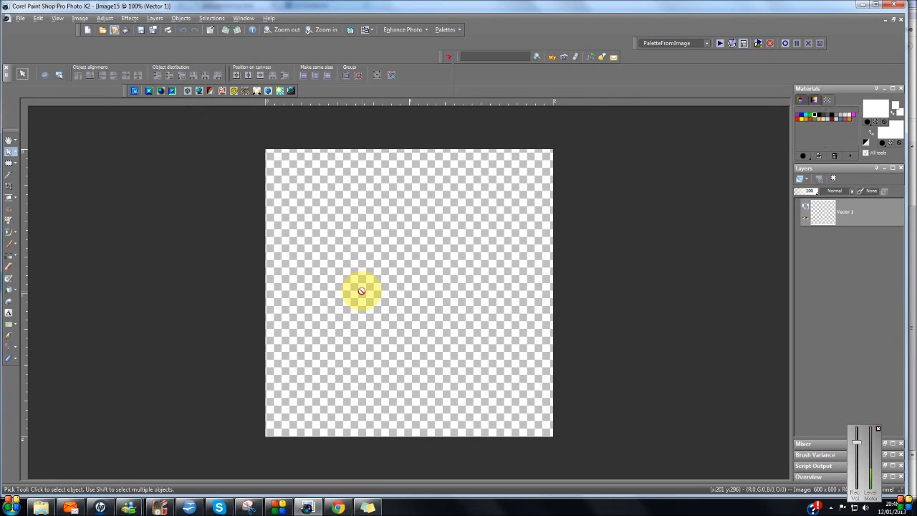
pyautogui.click(816, 113)
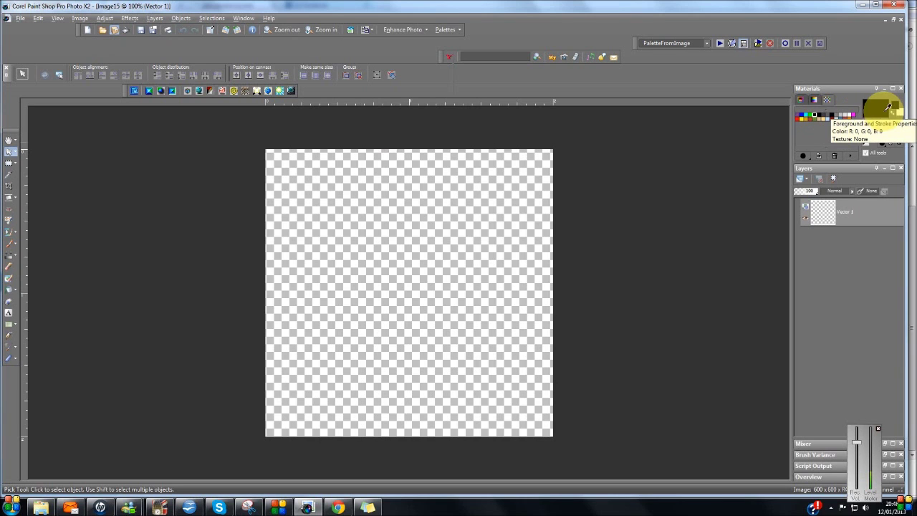
pyautogui.click(9, 289)
pyautogui.click(412, 207)
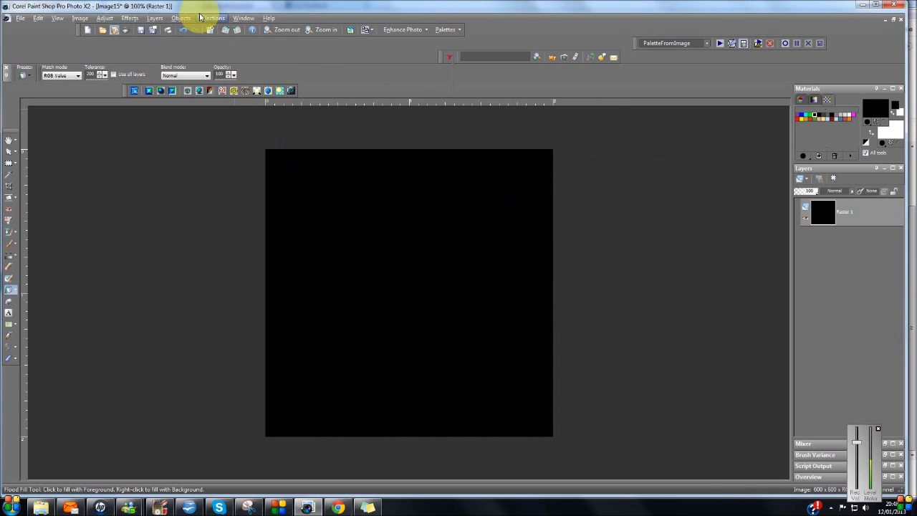
# Add a new raster layer with default settings above the black layer
pyautogui.click(154, 18)
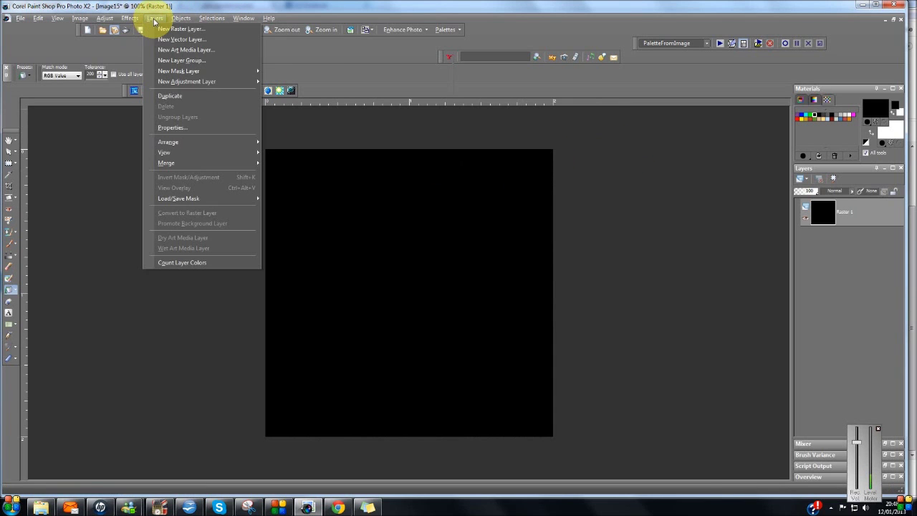
pyautogui.click(179, 29)
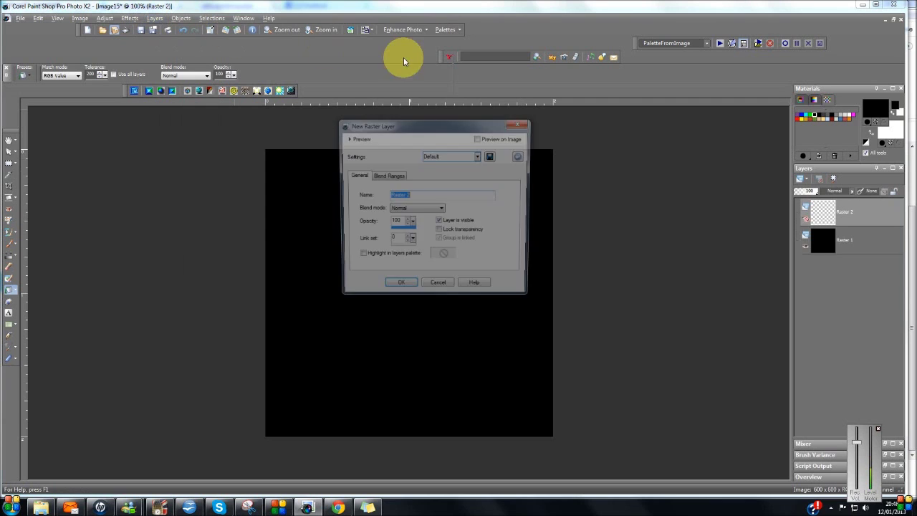
pyautogui.click(400, 288)
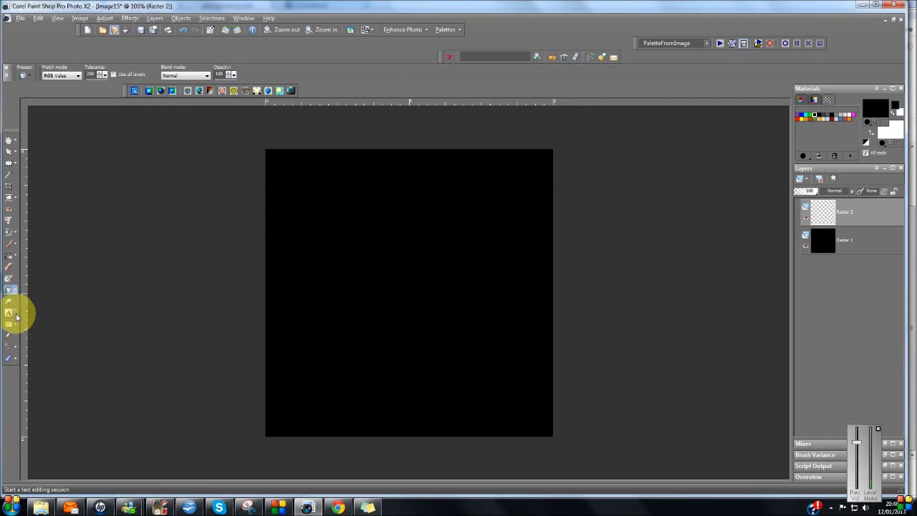
# Add white 18-point Scriptina vector text reading "cards by" plus the card maker's first name, and enlarge it slightly on the canvas
pyautogui.click(9, 316)
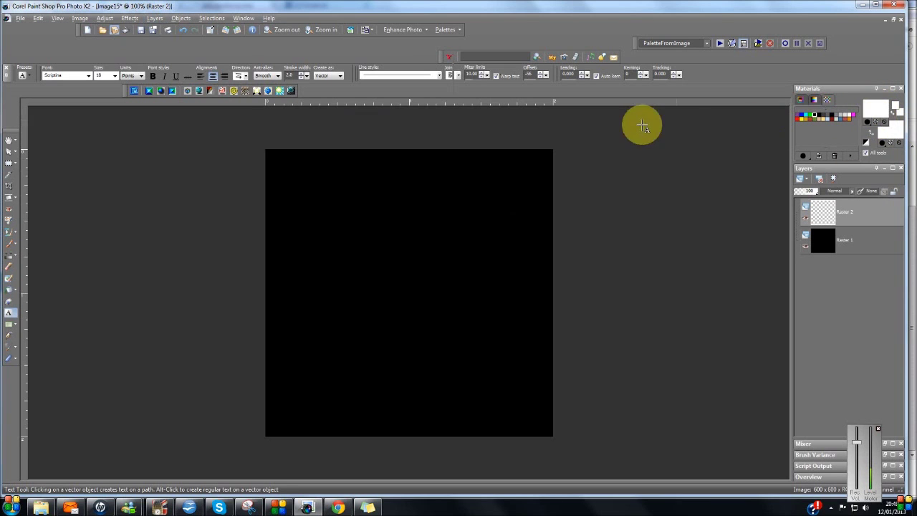
pyautogui.click(90, 79)
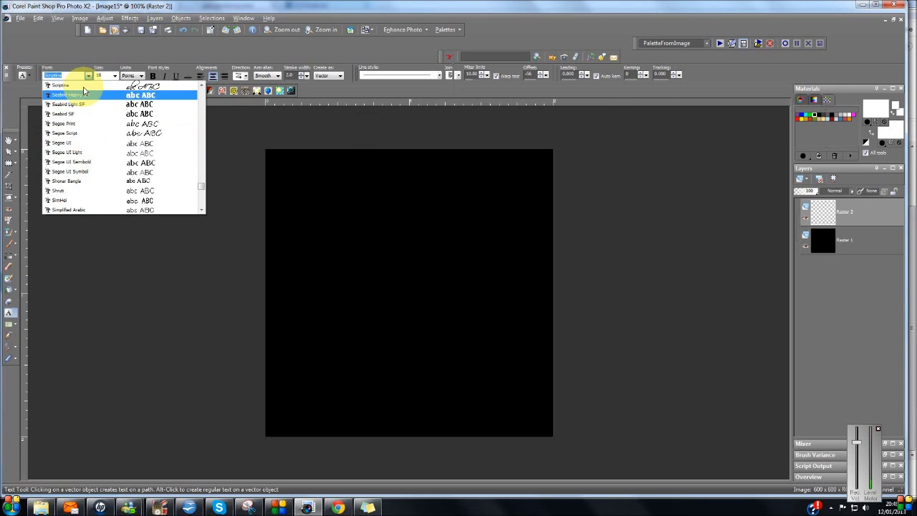
pyautogui.click(73, 88)
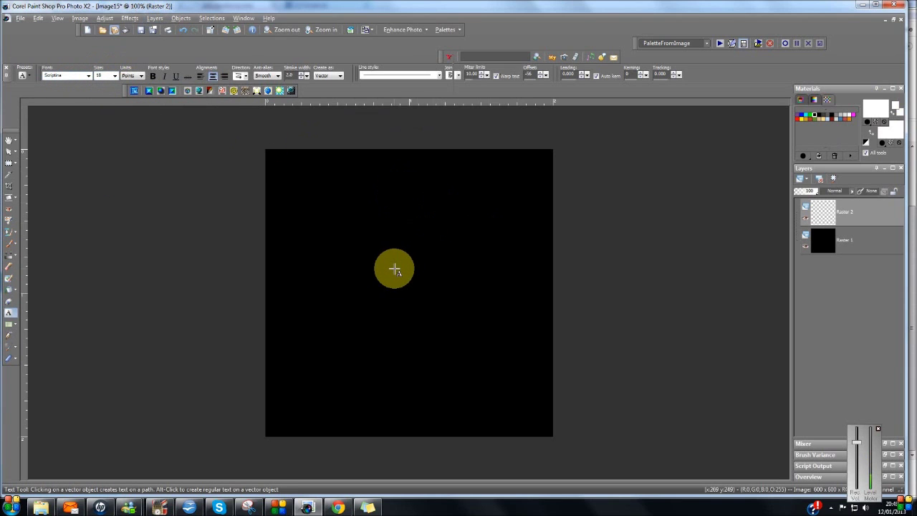
pyautogui.click(394, 268)
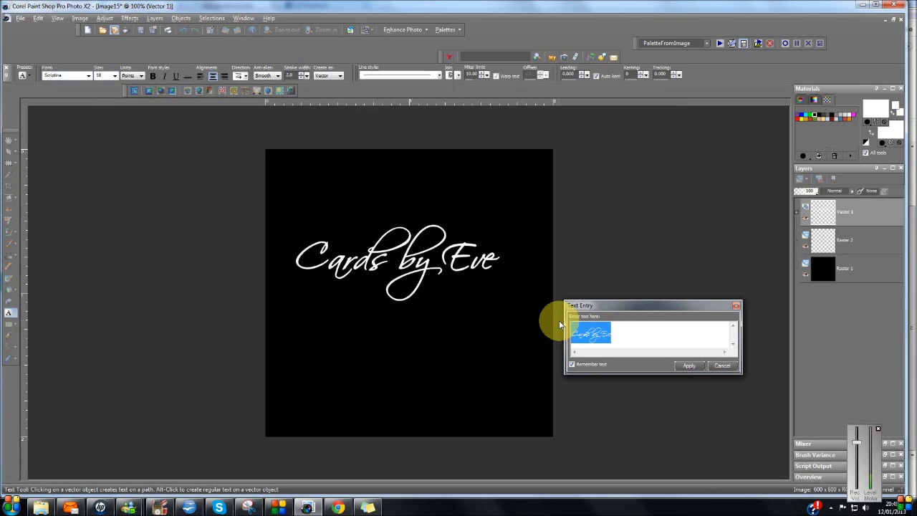
pyautogui.write('Cards by')
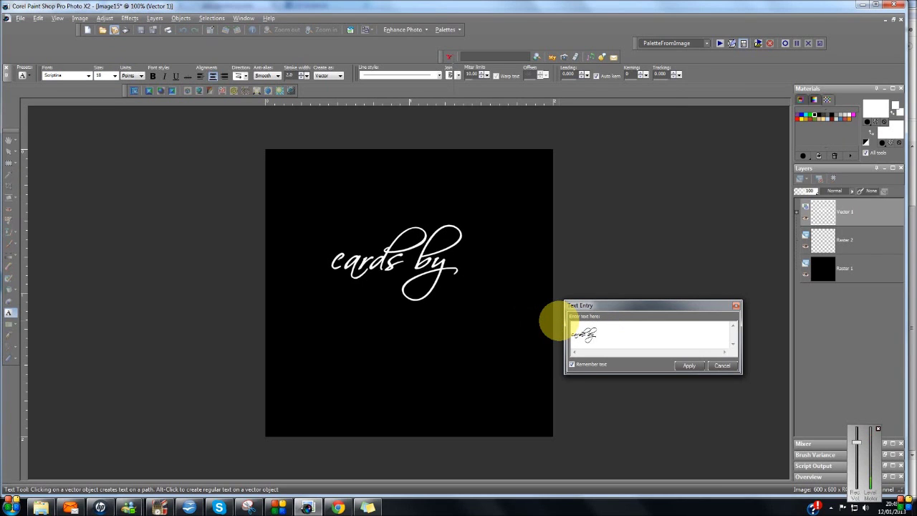
pyautogui.write(' Olive')
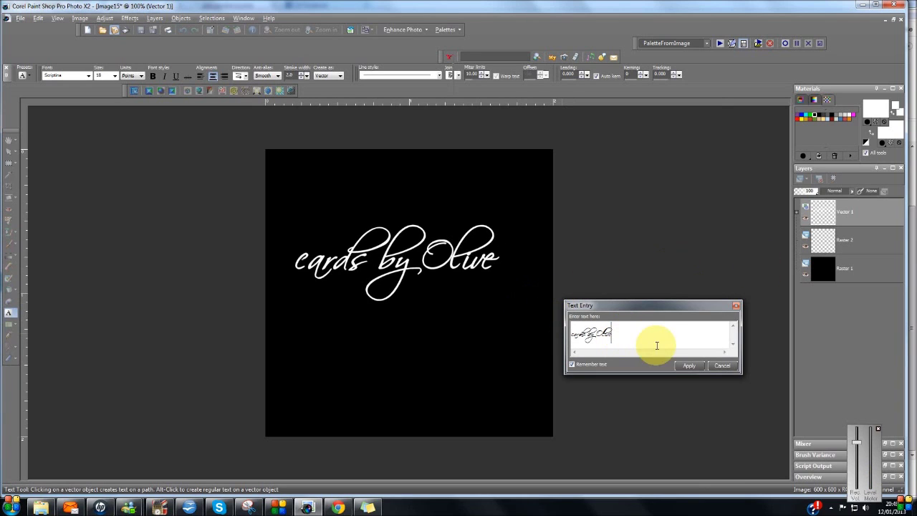
pyautogui.click(698, 369)
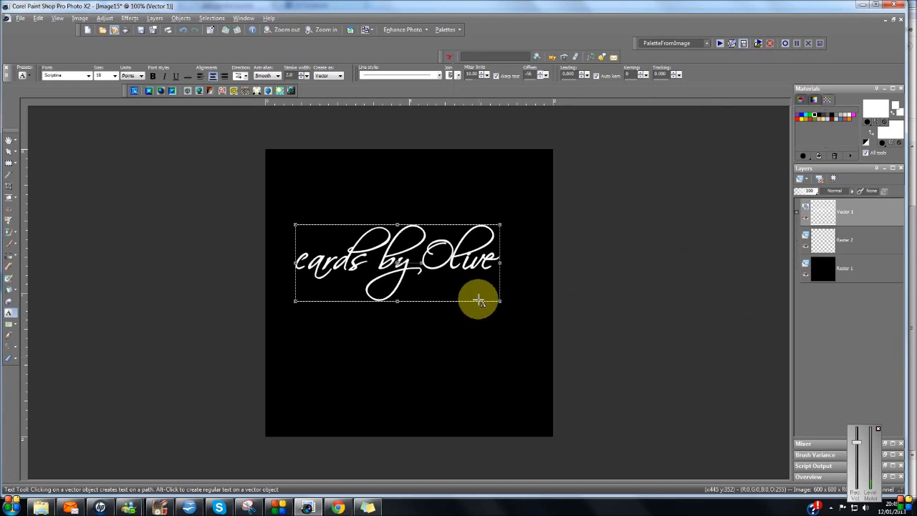
pyautogui.moveTo(500, 300); pyautogui.dragTo(526, 304)
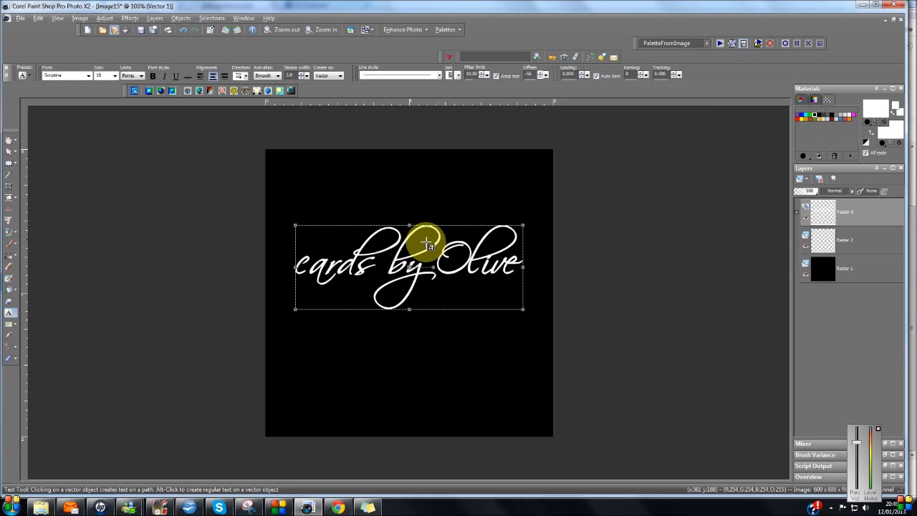
# Open the "bear flower" image from the bear folder and fit more of it in view
pyautogui.click(104, 32)
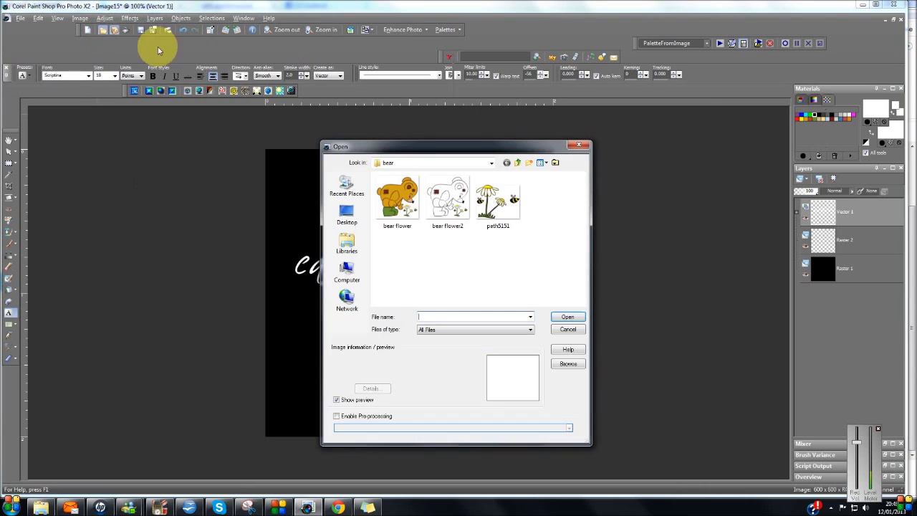
pyautogui.click(396, 202)
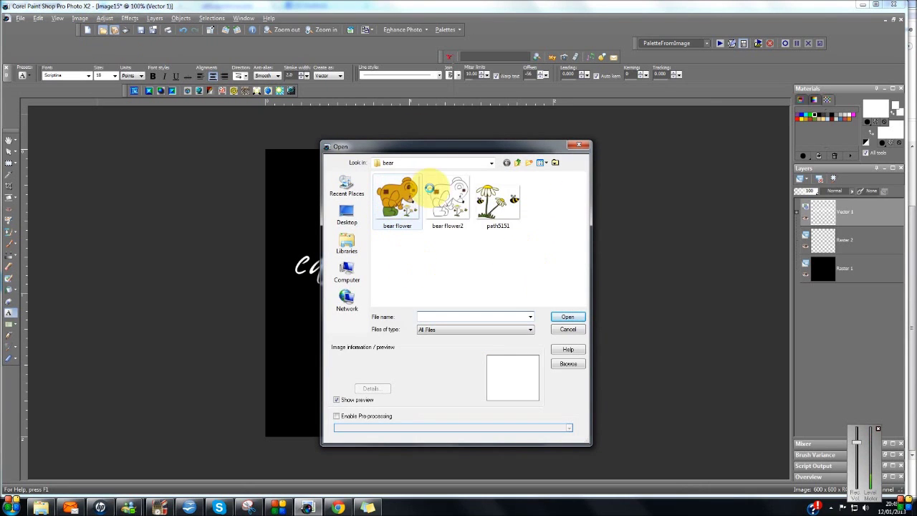
pyautogui.click(565, 317)
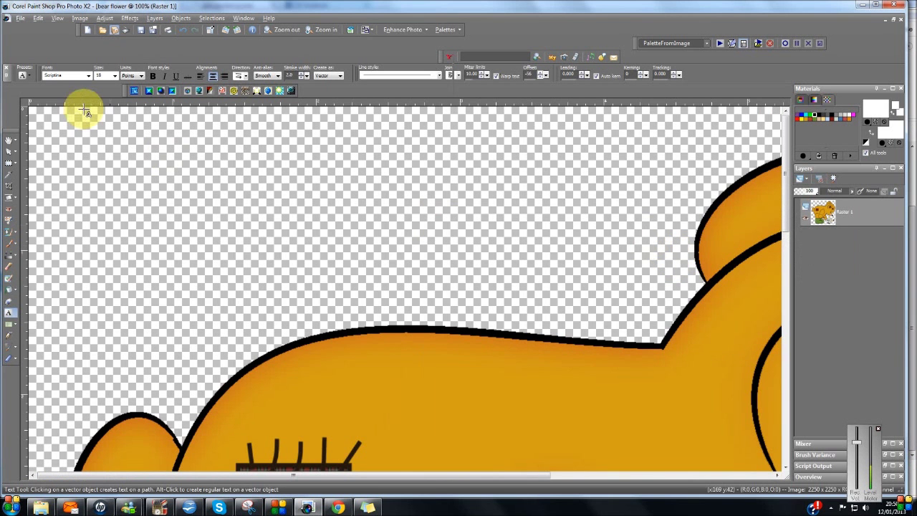
pyautogui.click(285, 30)
pyautogui.click(286, 30)
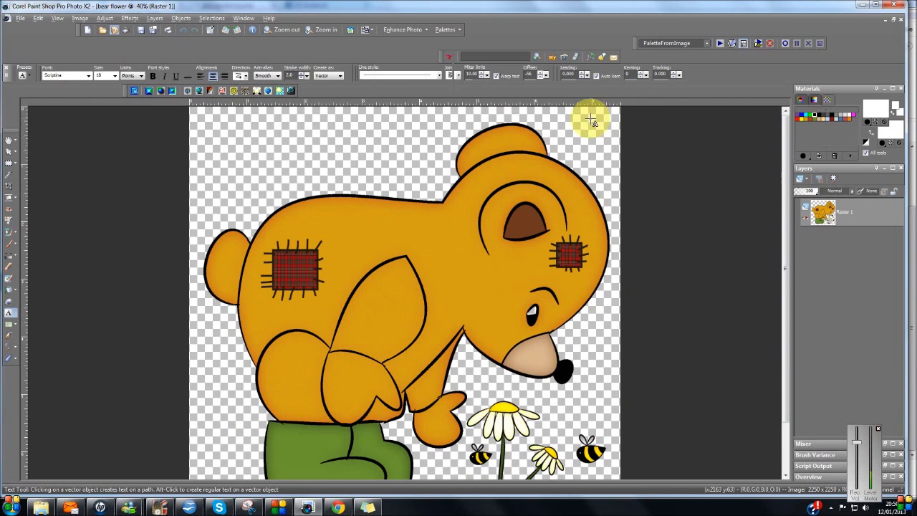
# Scale the bear down to about 20% width and 18% height, and copy it
pyautogui.click(9, 151)
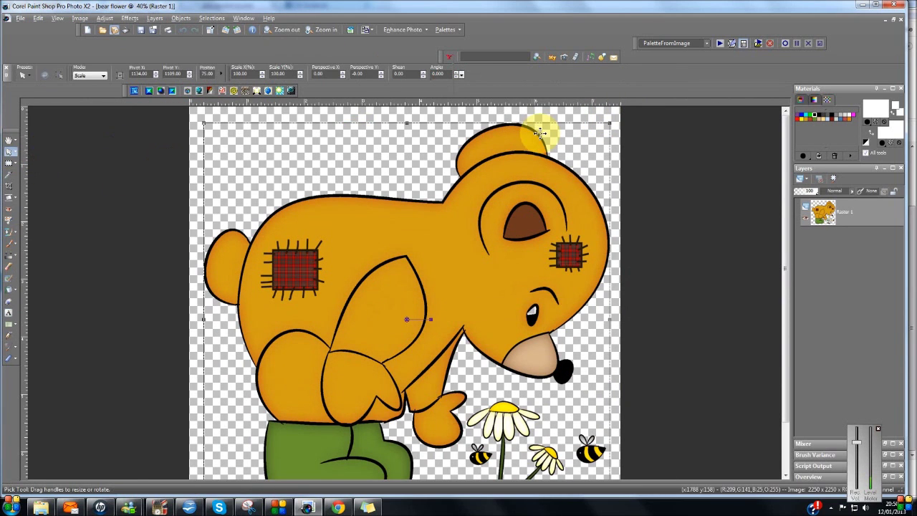
pyautogui.moveTo(614, 123); pyautogui.dragTo(396, 229)
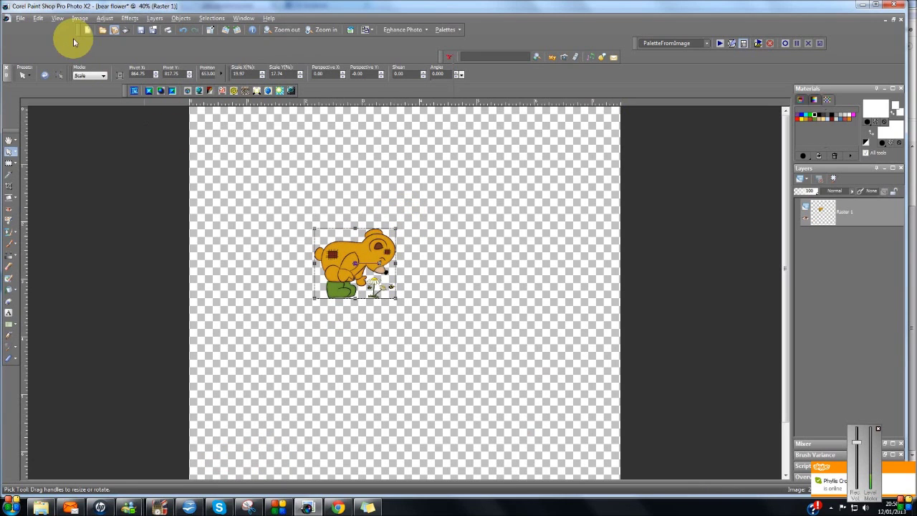
pyautogui.click(36, 19)
pyautogui.click(62, 77)
# Paste the bear as a new layer in the text image and shrink it to about 49%, placed above the start of the text
pyautogui.click(886, 20)
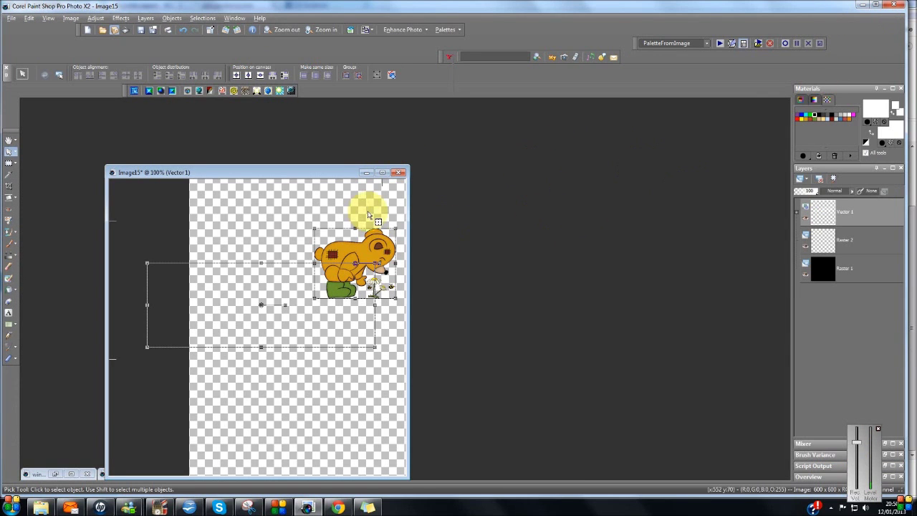
pyautogui.click(384, 174)
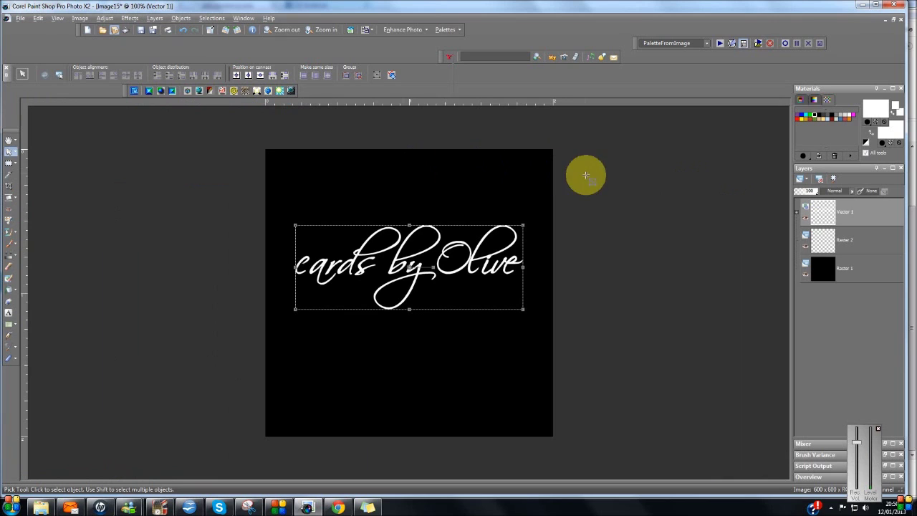
pyautogui.click(36, 18)
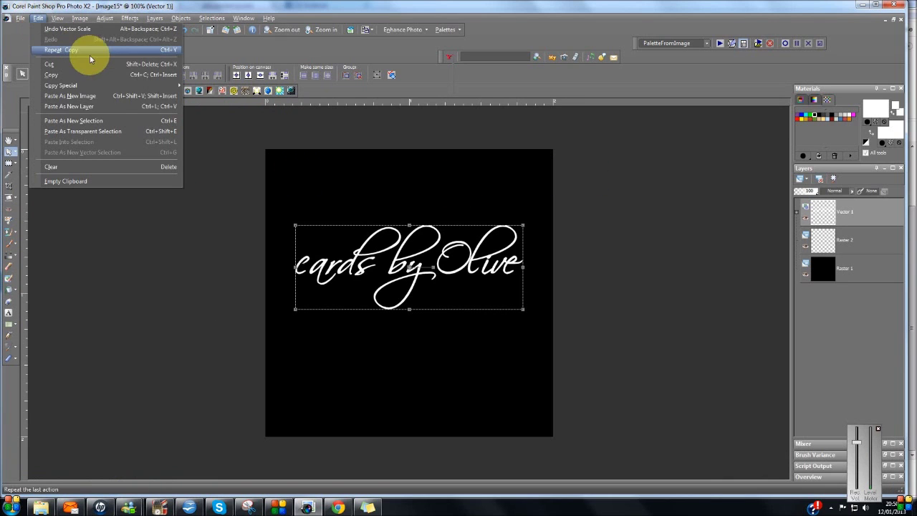
pyautogui.click(103, 111)
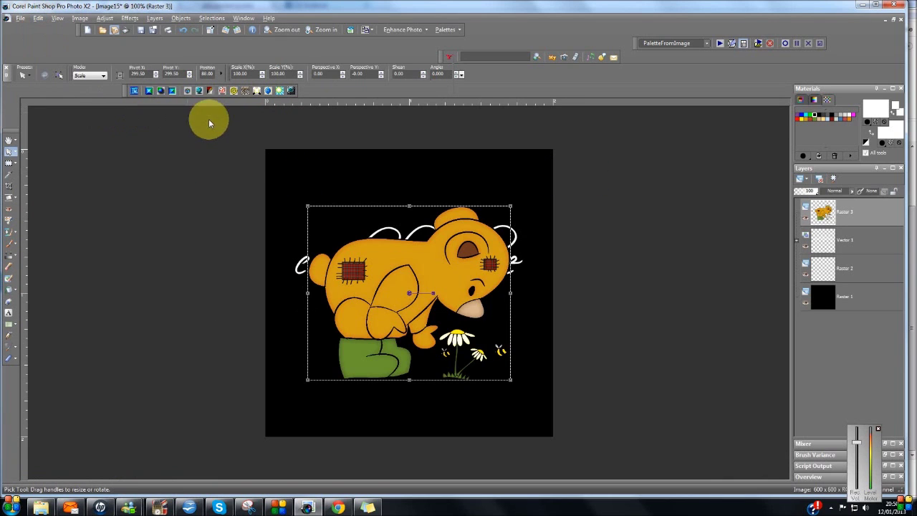
pyautogui.moveTo(511, 206); pyautogui.dragTo(407, 294)
pyautogui.moveTo(358, 342); pyautogui.dragTo(334, 222)
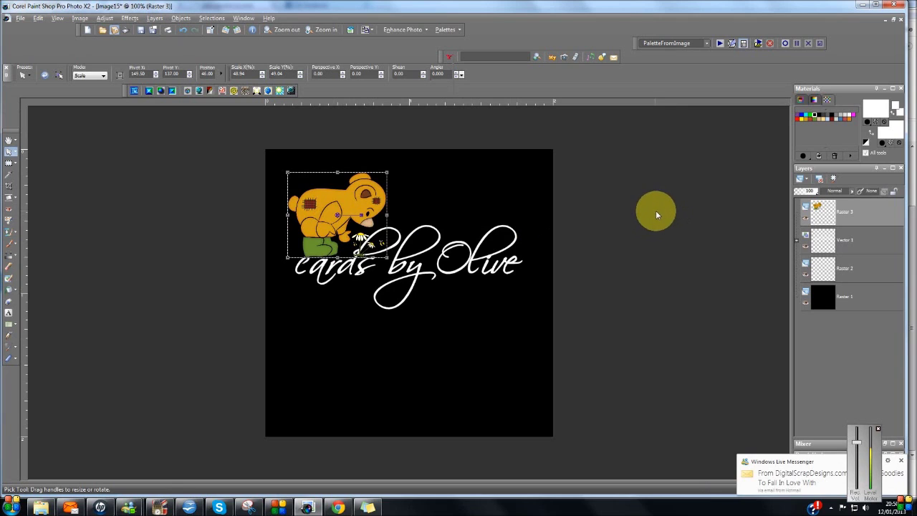
# Delete the black Raster 1 background layer
pyautogui.click(821, 303)
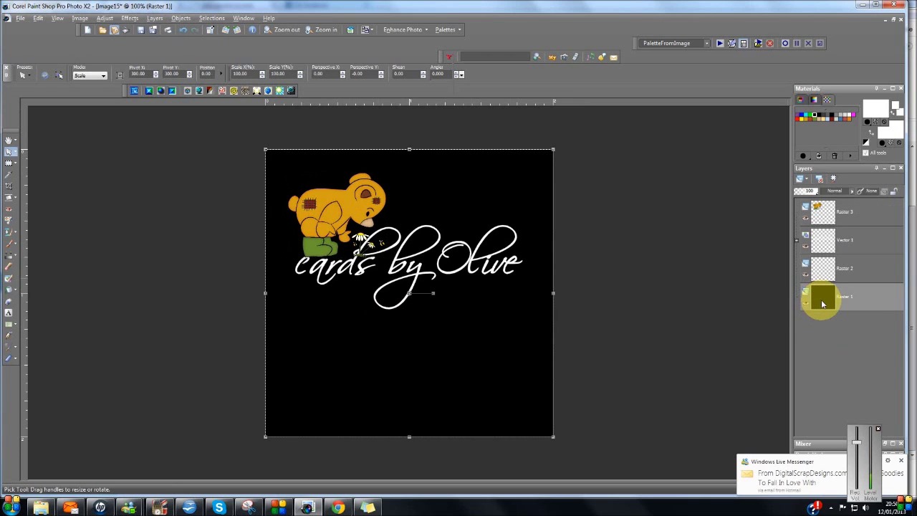
pyautogui.click(823, 184)
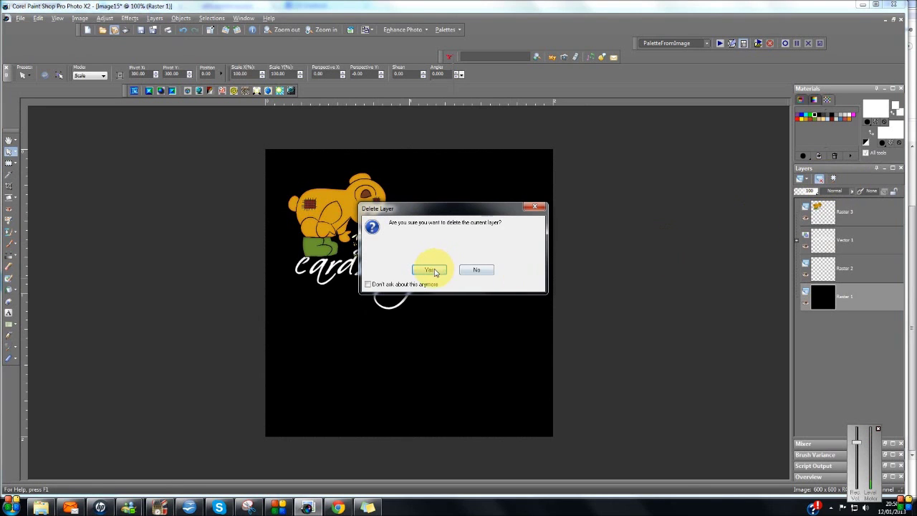
pyautogui.click(430, 269)
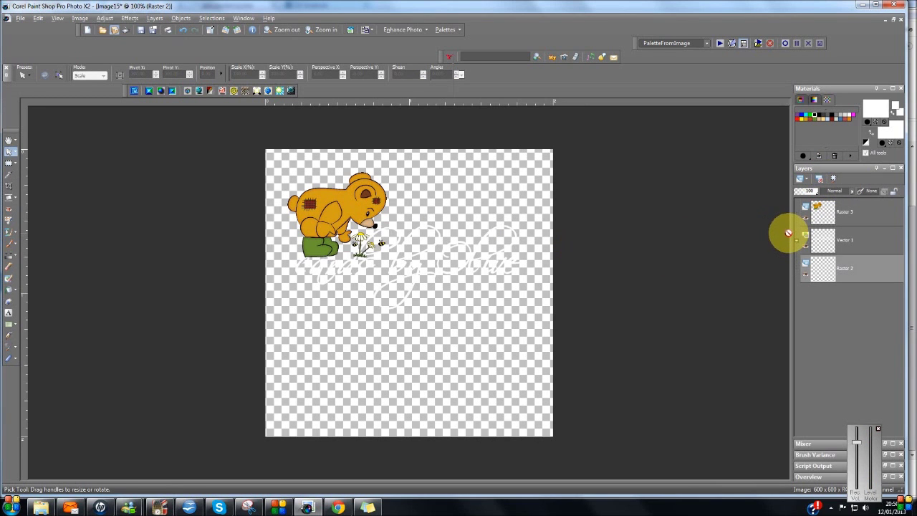
# Merge the visible layers and move the merged bear and text to the middle of the canvas
pyautogui.click(155, 20)
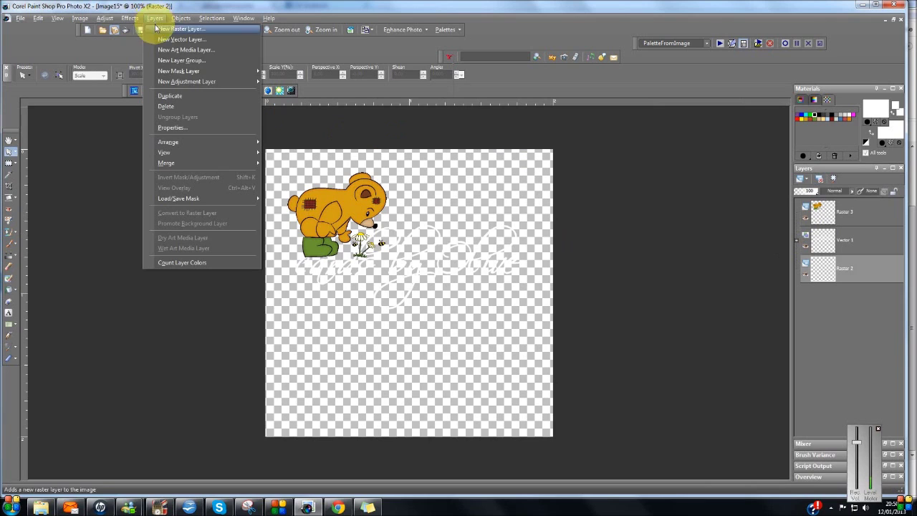
pyautogui.moveTo(197, 165)
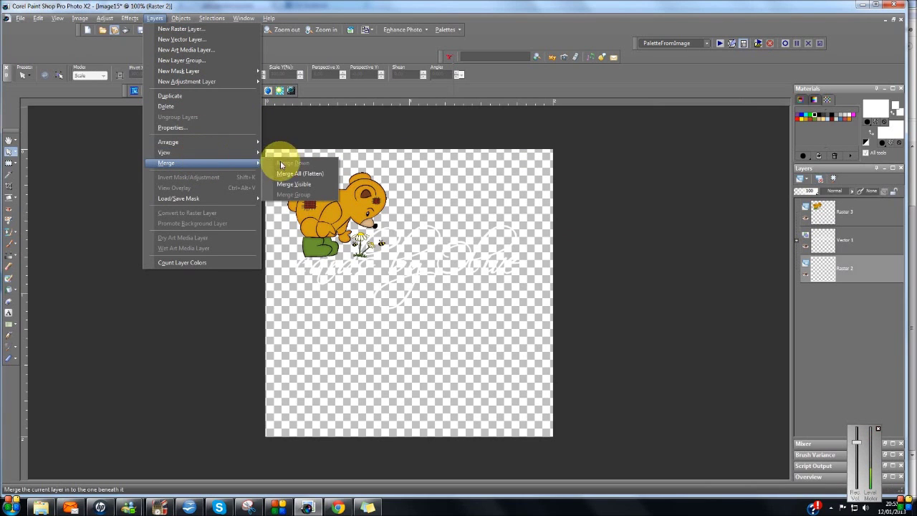
pyautogui.click(306, 185)
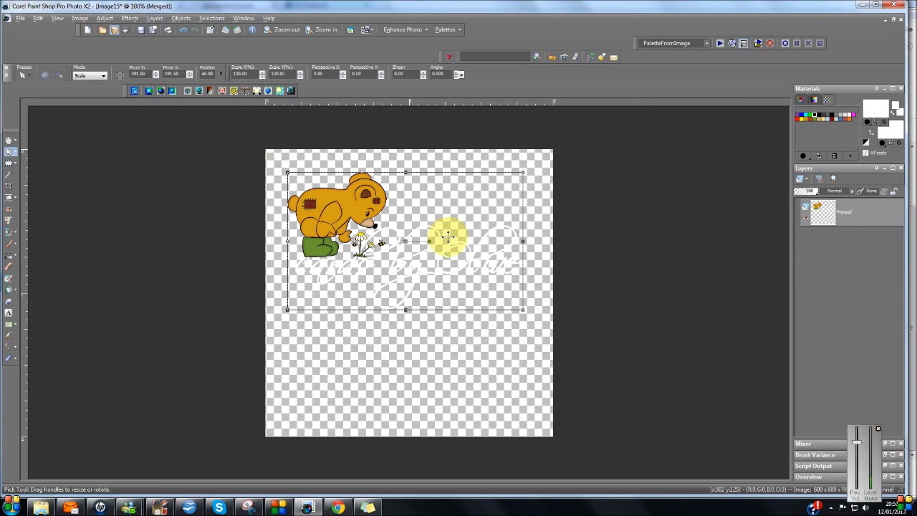
pyautogui.moveTo(405, 240); pyautogui.dragTo(409, 283)
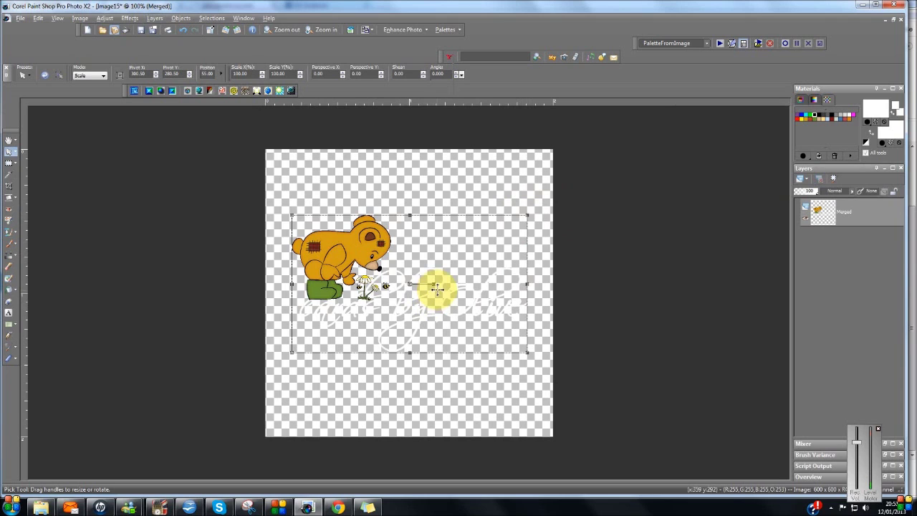
# Copy the merged bear and text and paste it as a new image
pyautogui.click(38, 17)
pyautogui.click(49, 74)
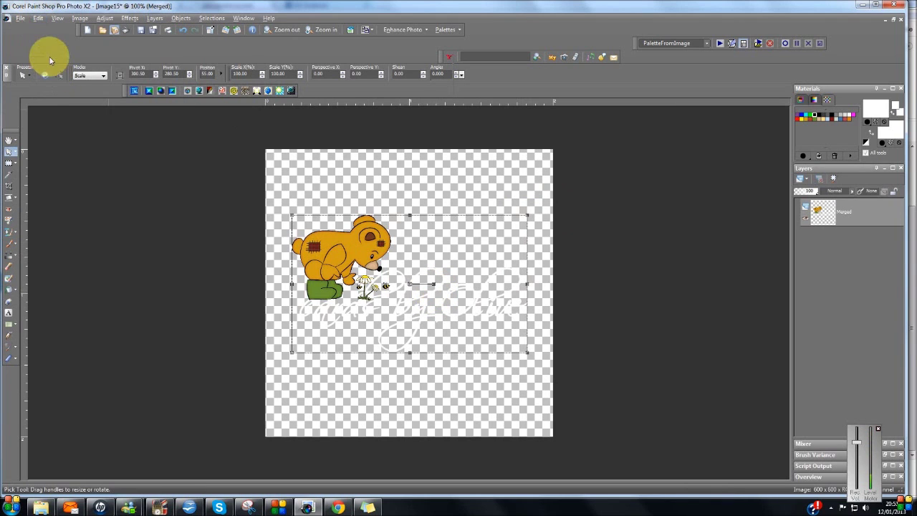
pyautogui.click(36, 19)
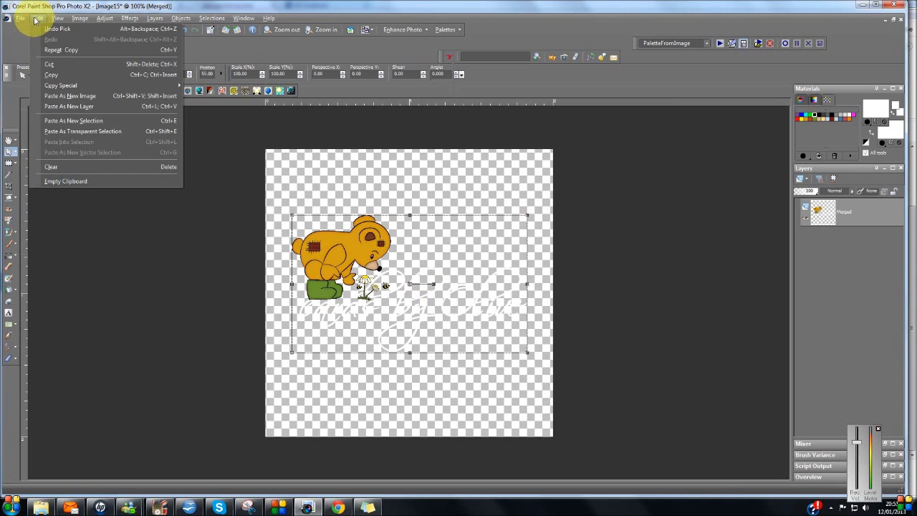
pyautogui.click(76, 95)
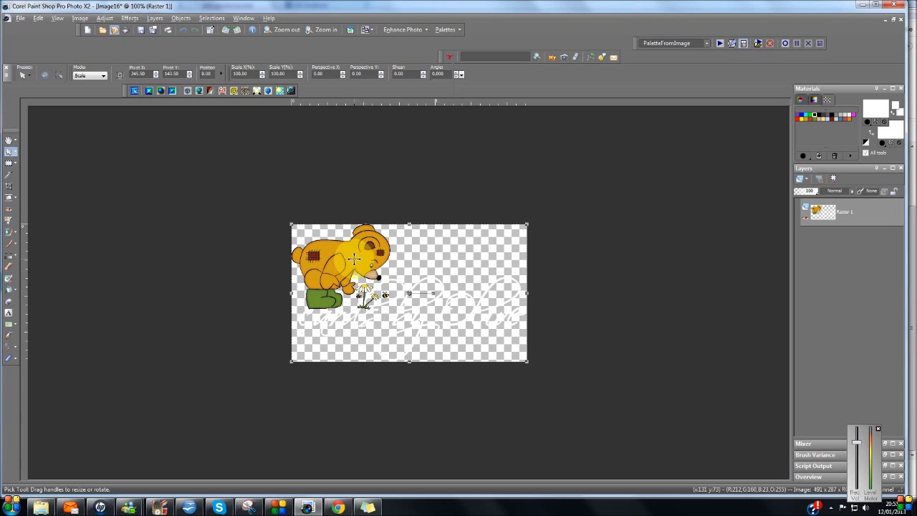
# Export the pasted watermark as a picture tube at scale 100 and step size 200, using the card maker's first name as the tube name
pyautogui.click(20, 19)
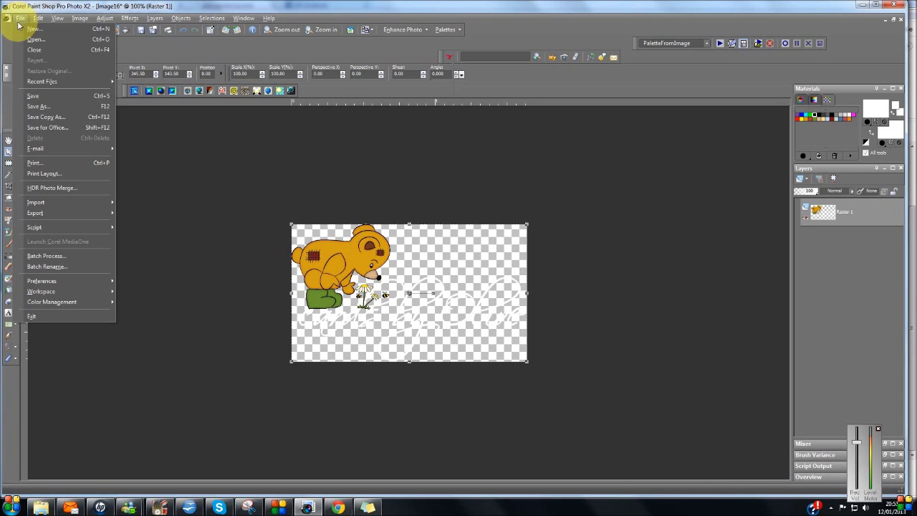
pyautogui.moveTo(42, 213)
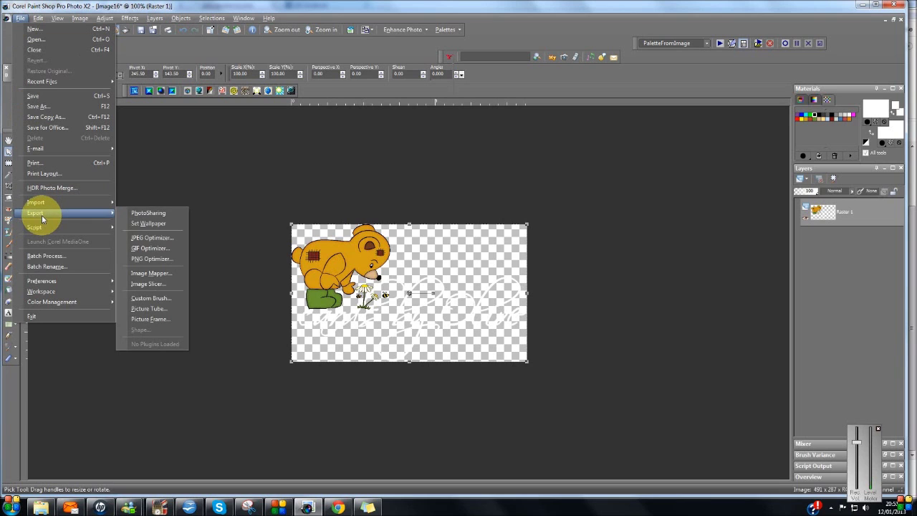
pyautogui.click(169, 308)
pyautogui.click(494, 276)
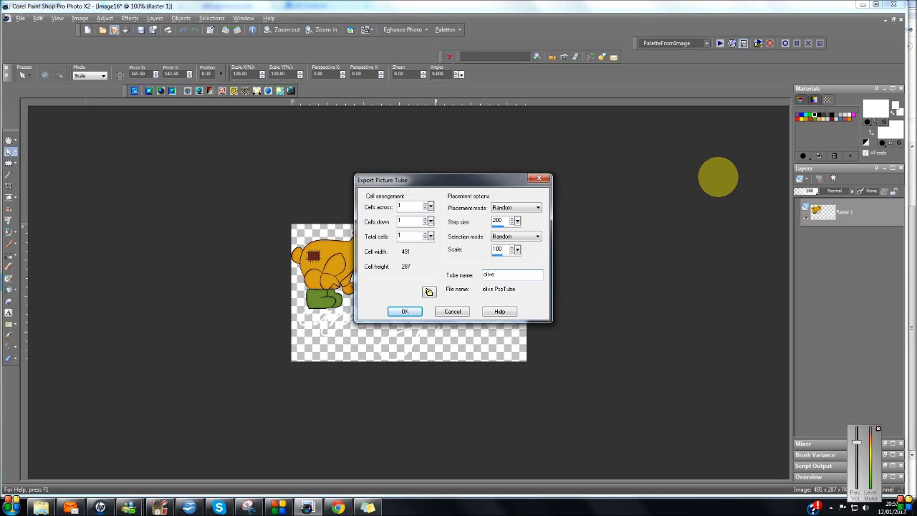
pyautogui.click(405, 313)
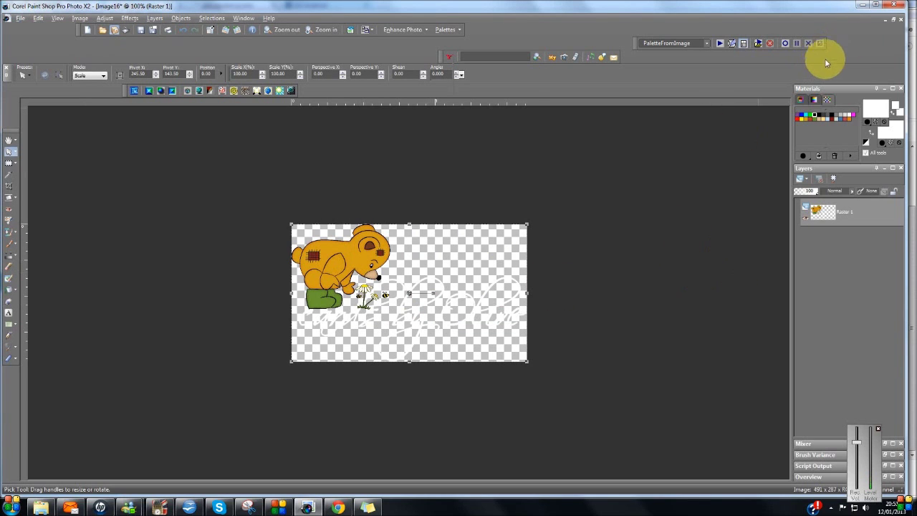
# Minimize both watermark images and maximize the winter_landscape_night image
pyautogui.click(891, 19)
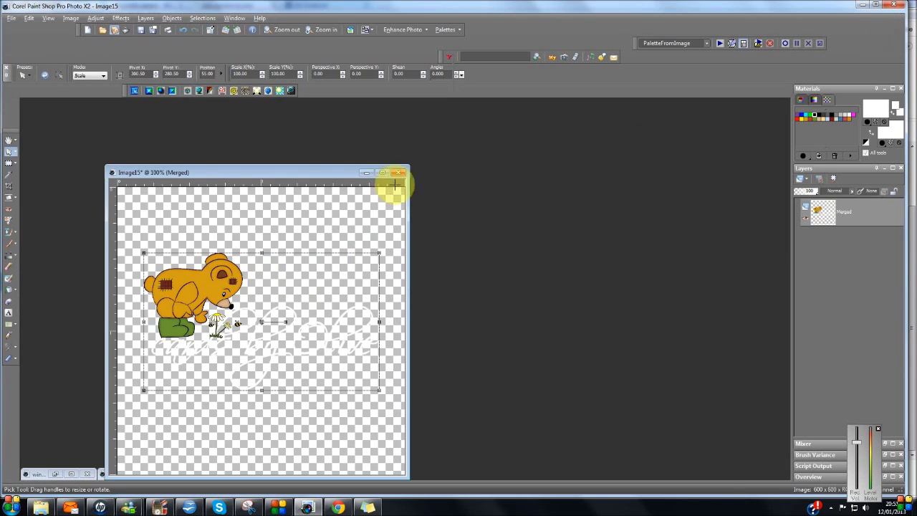
pyautogui.click(397, 172)
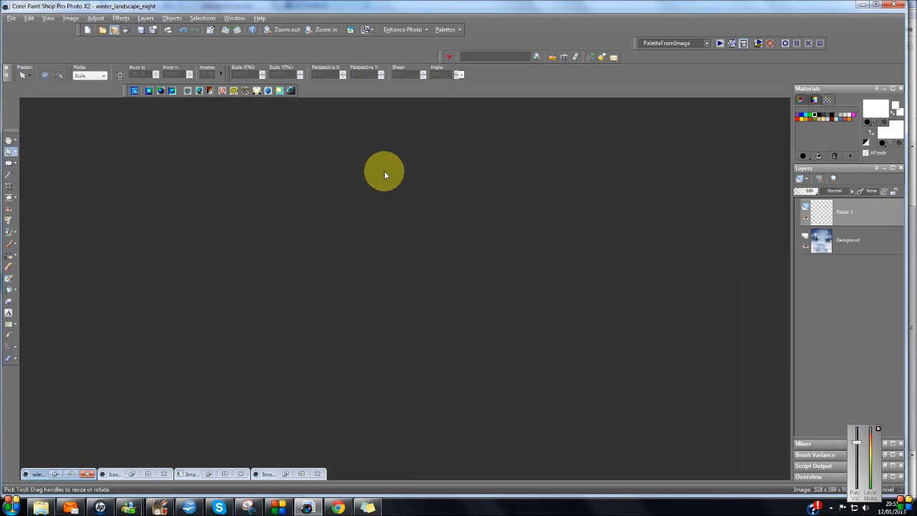
pyautogui.click(72, 476)
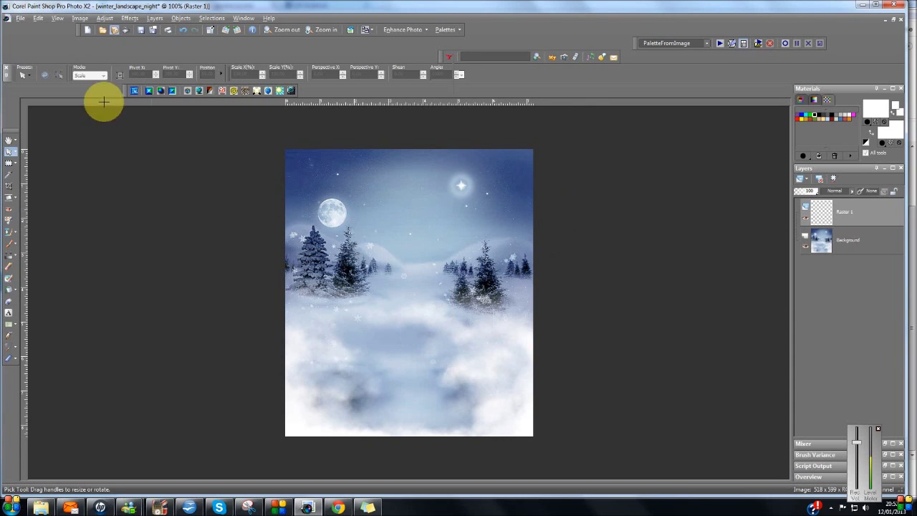
# Choose the newly exported bear watermark for the Picture Tube tool, set its scale to 74 and stamp it on the snow
pyautogui.click(9, 304)
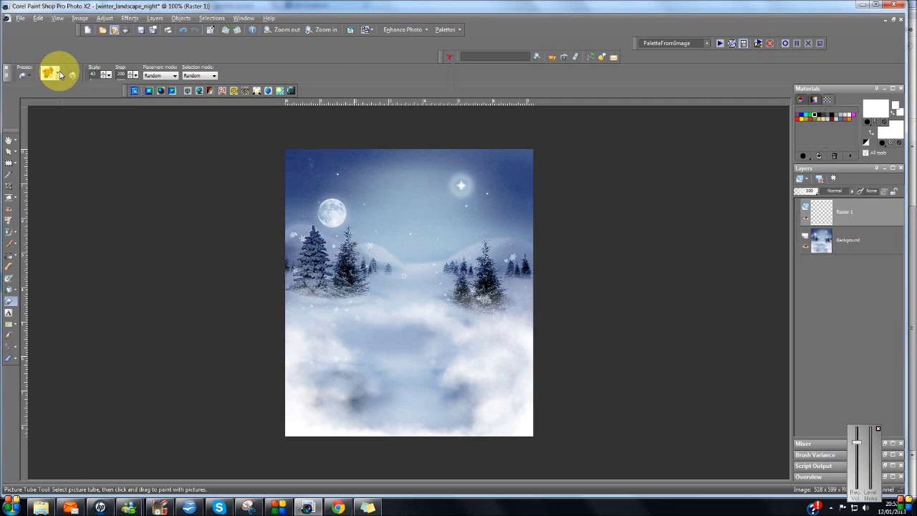
pyautogui.click(57, 75)
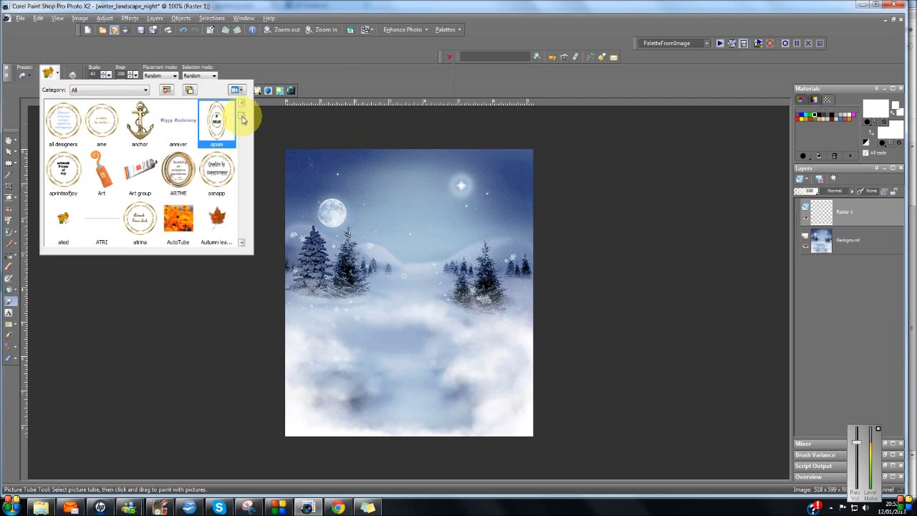
pyautogui.moveTo(241, 115); pyautogui.dragTo(242, 204)
pyautogui.click(140, 123)
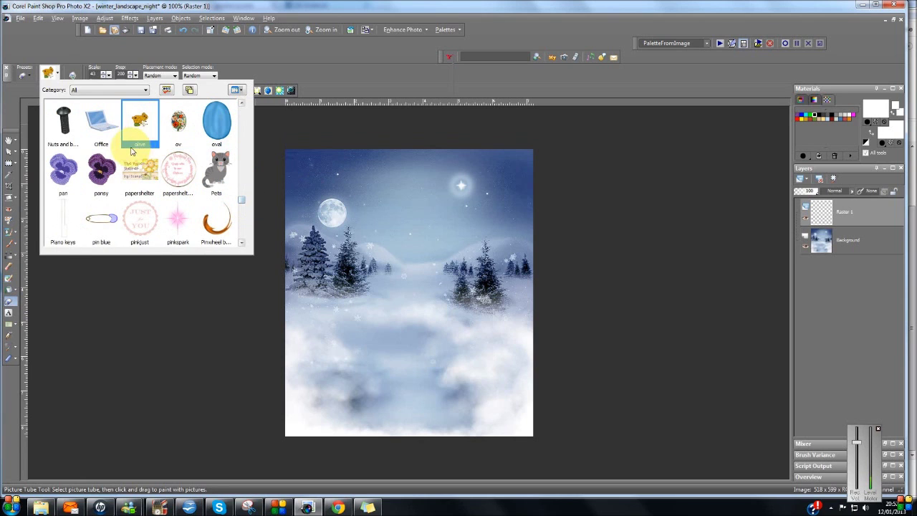
pyautogui.click(141, 125)
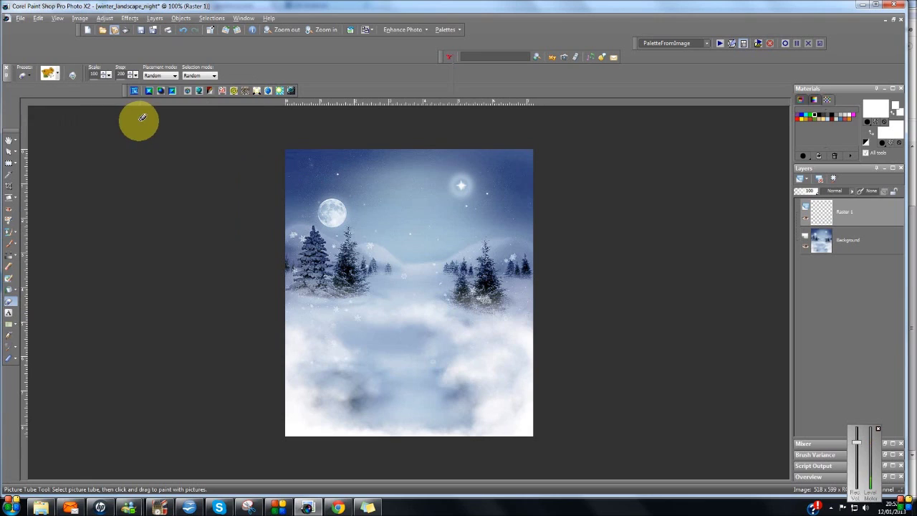
pyautogui.click(110, 77)
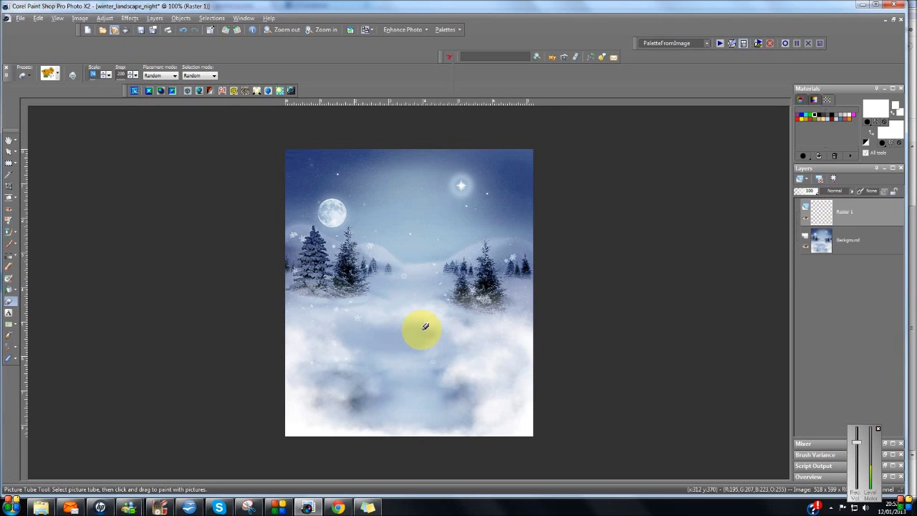
pyautogui.click(418, 331)
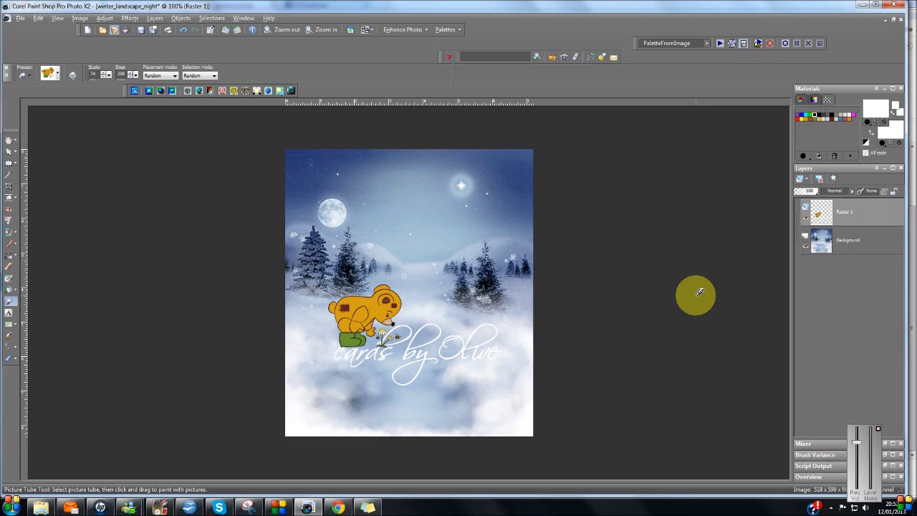
# Shrink the stamped watermark to about 56% and place it in the upper-left corner of the winter picture
pyautogui.click(9, 151)
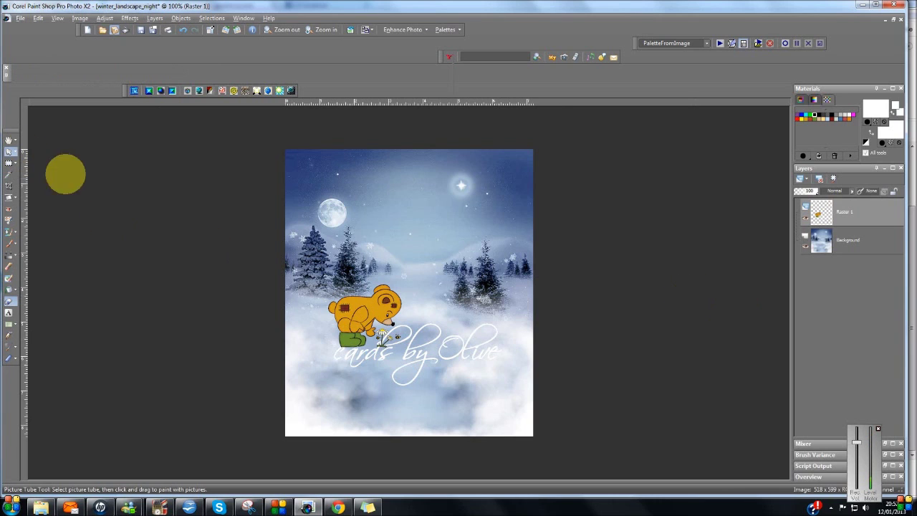
pyautogui.click(416, 307)
pyautogui.moveTo(415, 335); pyautogui.dragTo(440, 377)
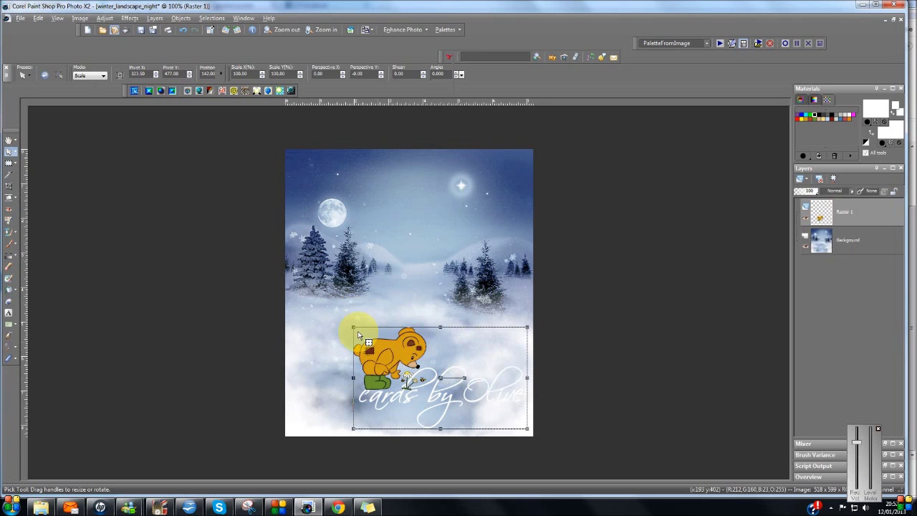
pyautogui.moveTo(352, 327); pyautogui.dragTo(412, 362)
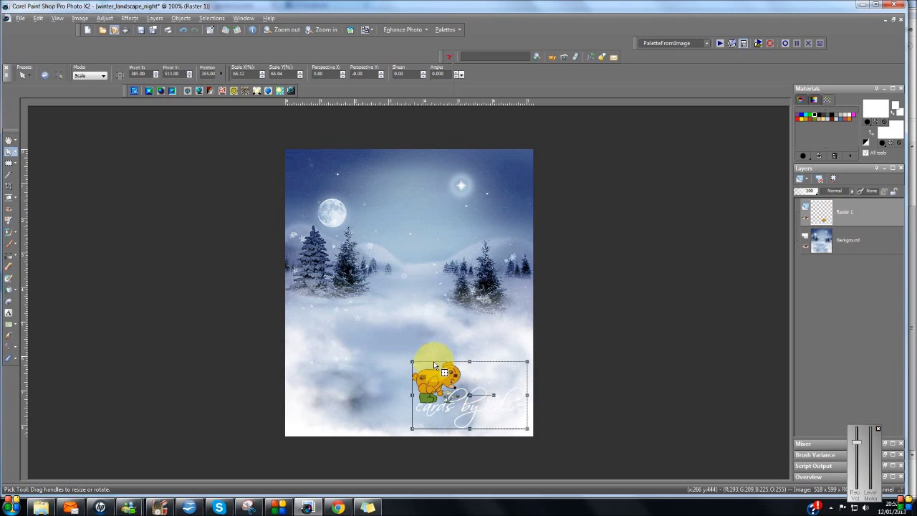
pyautogui.moveTo(468, 394); pyautogui.dragTo(344, 184)
pyautogui.moveTo(403, 219); pyautogui.dragTo(386, 209)
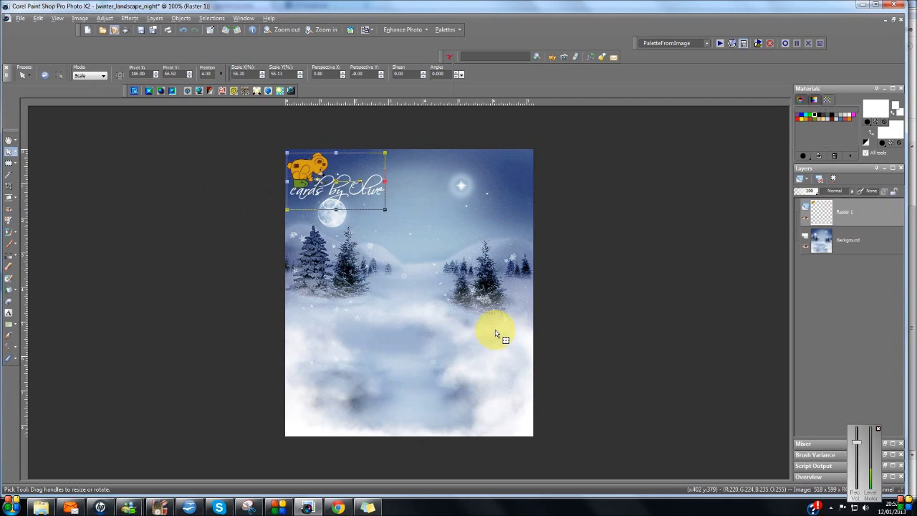
# Delete the watermark from the upper-left corner of the winter picture
pyautogui.click(21, 18)
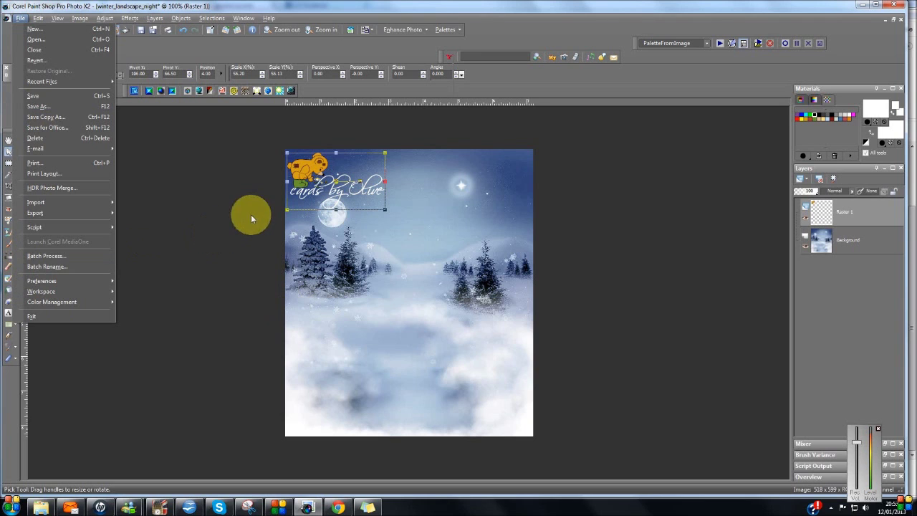
pyautogui.click(479, 220)
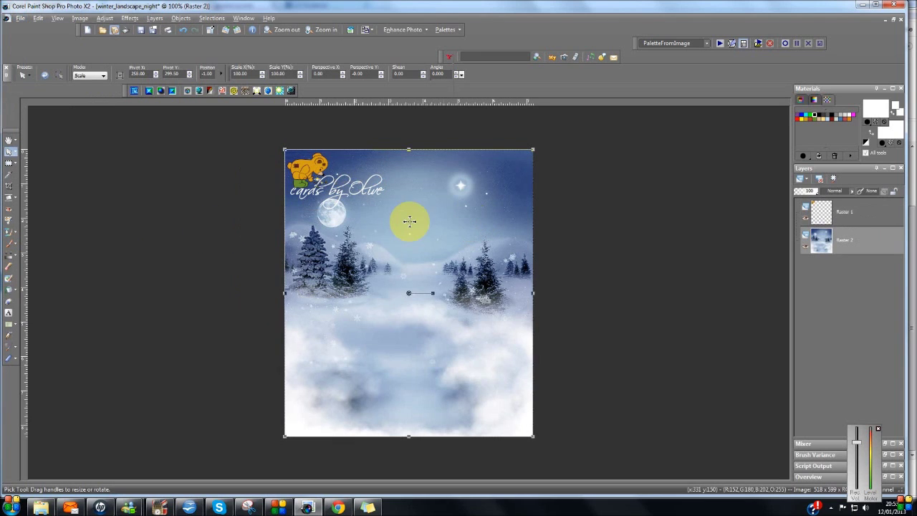
pyautogui.click(354, 192)
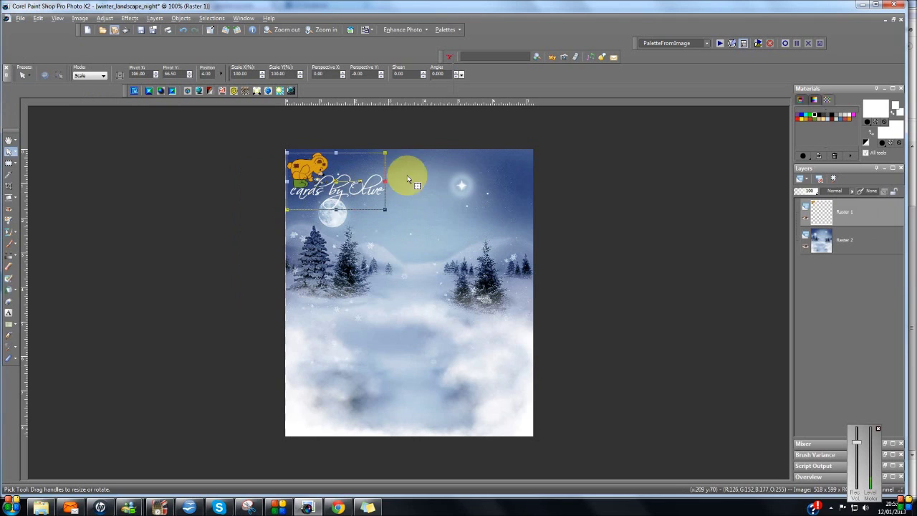
pyautogui.press('Delete')
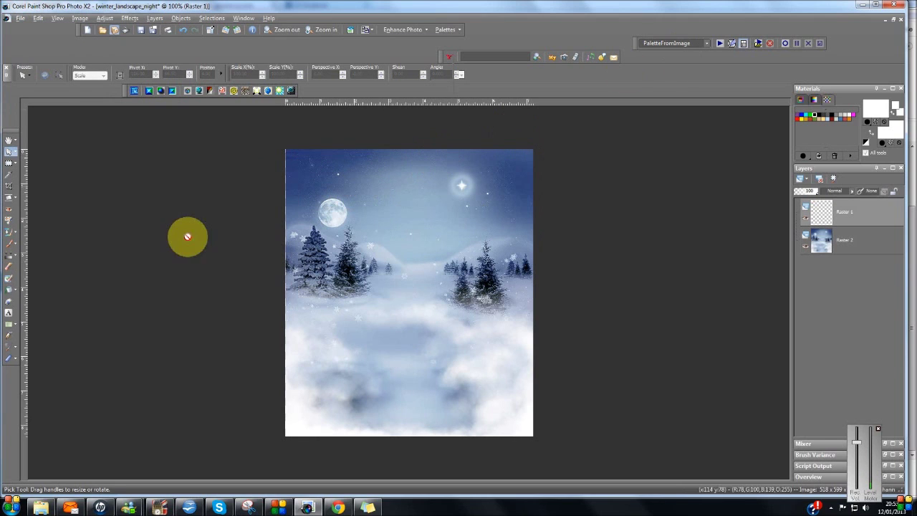
# Stamp the watermark tube again, shrink it to about 66% width and 56% height, and place it in the picture's upper-right corner
pyautogui.click(10, 300)
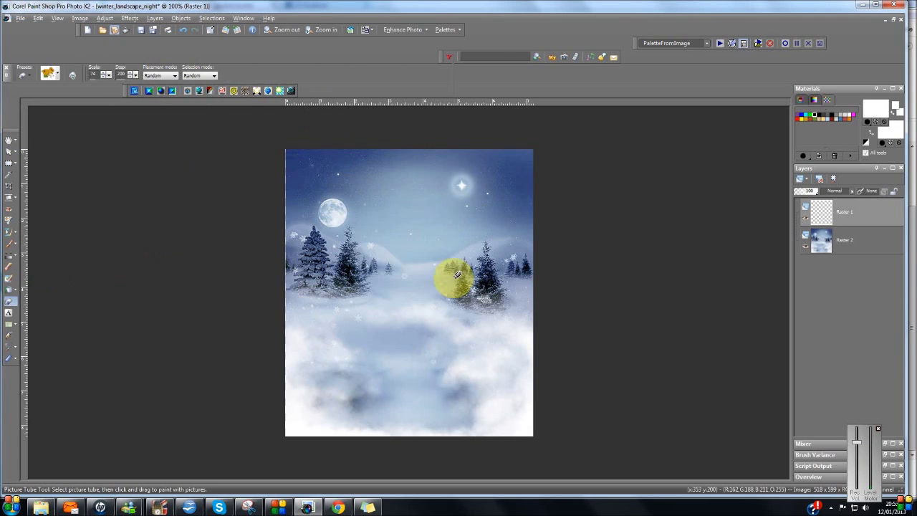
pyautogui.click(410, 353)
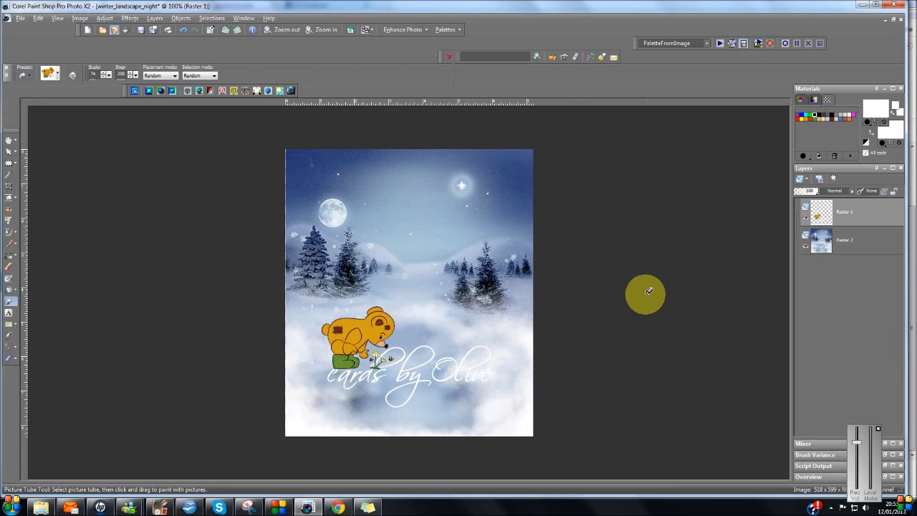
pyautogui.click(9, 151)
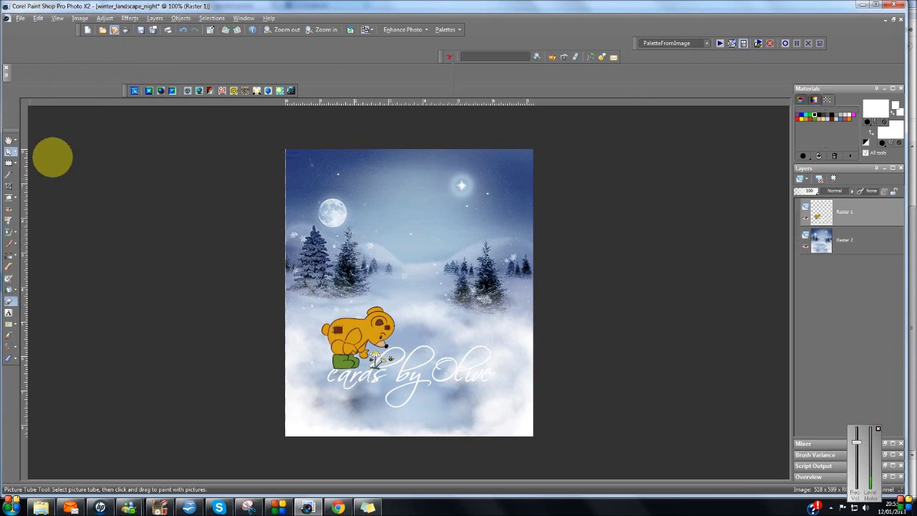
pyautogui.moveTo(409, 356); pyautogui.dragTo(396, 209)
pyautogui.moveTo(483, 157); pyautogui.dragTo(423, 203)
pyautogui.moveTo(365, 228); pyautogui.dragTo(467, 180)
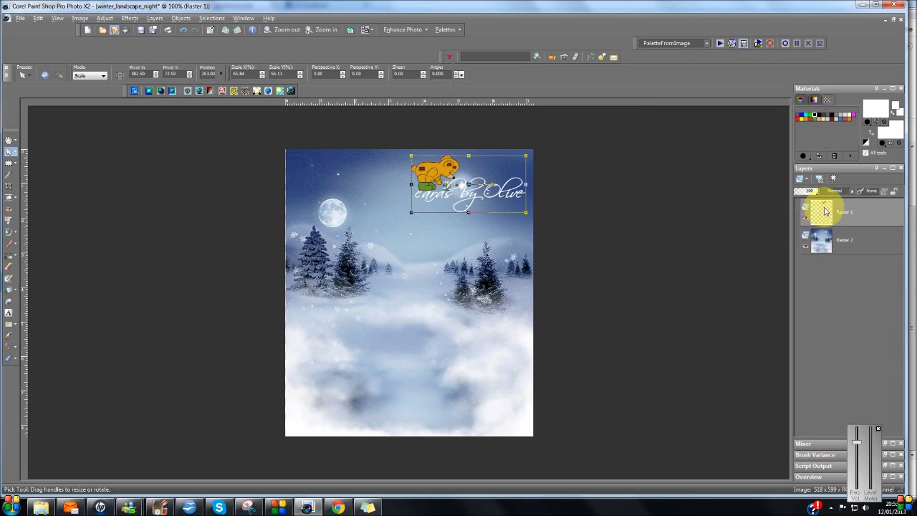
pyautogui.moveTo(827, 213)
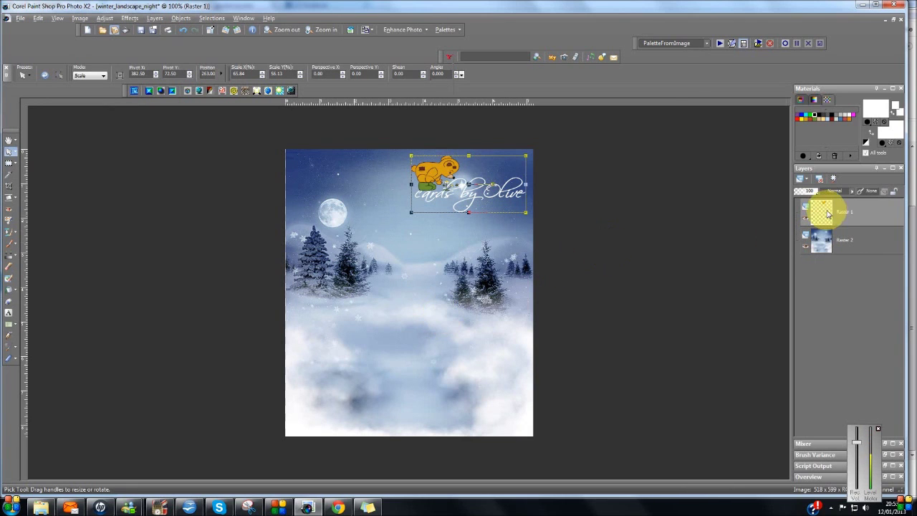
pyautogui.click(155, 18)
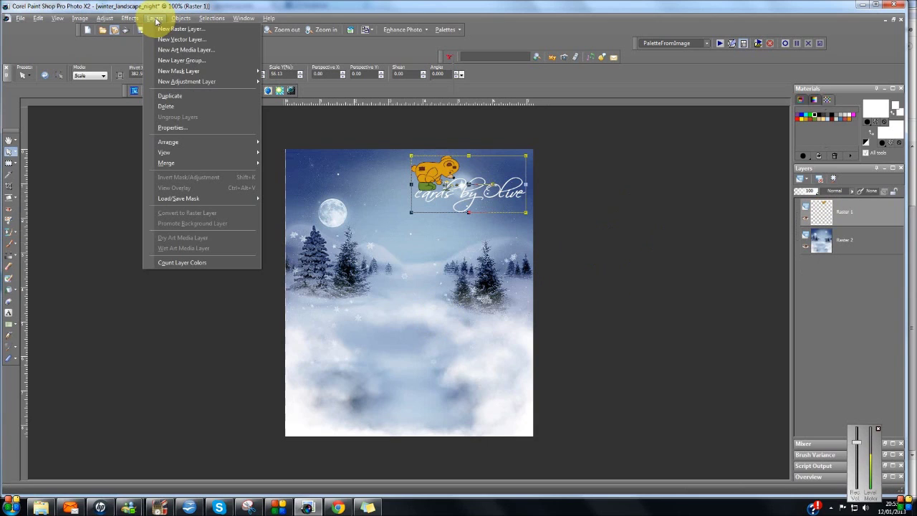
pyautogui.moveTo(182, 18)
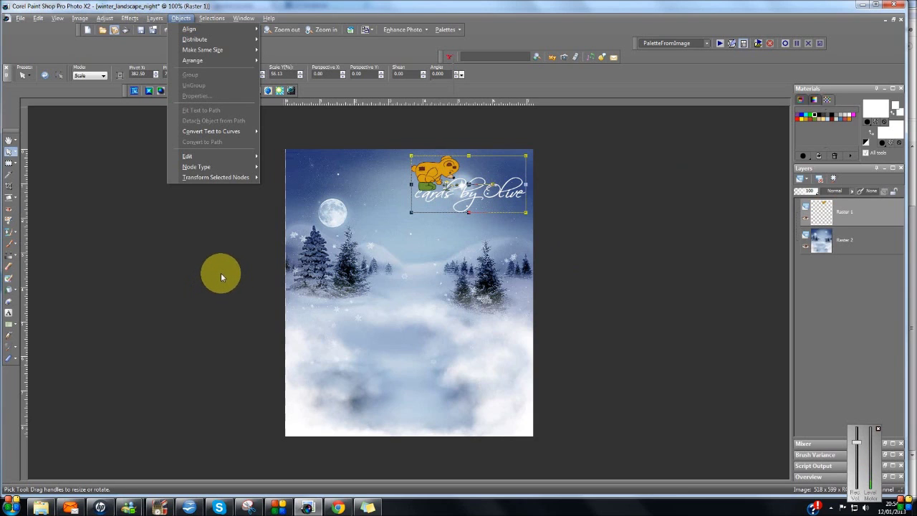
pyautogui.click(285, 503)
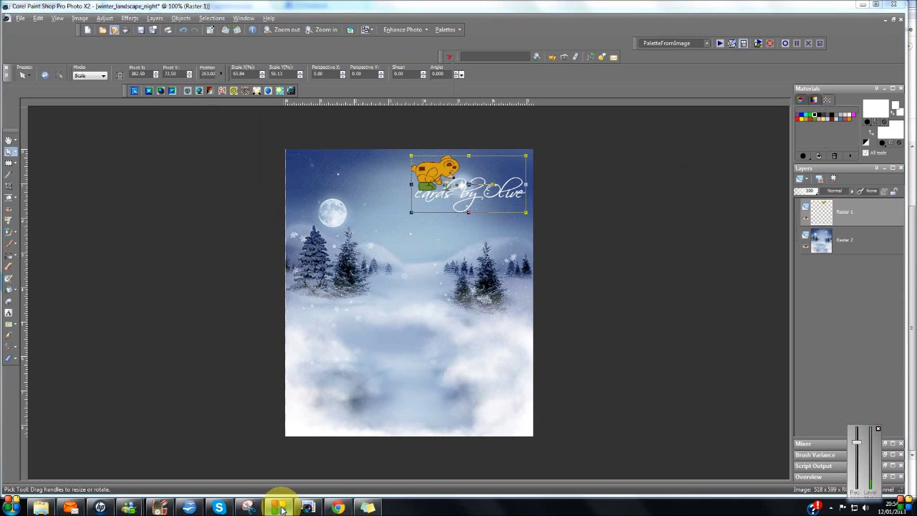